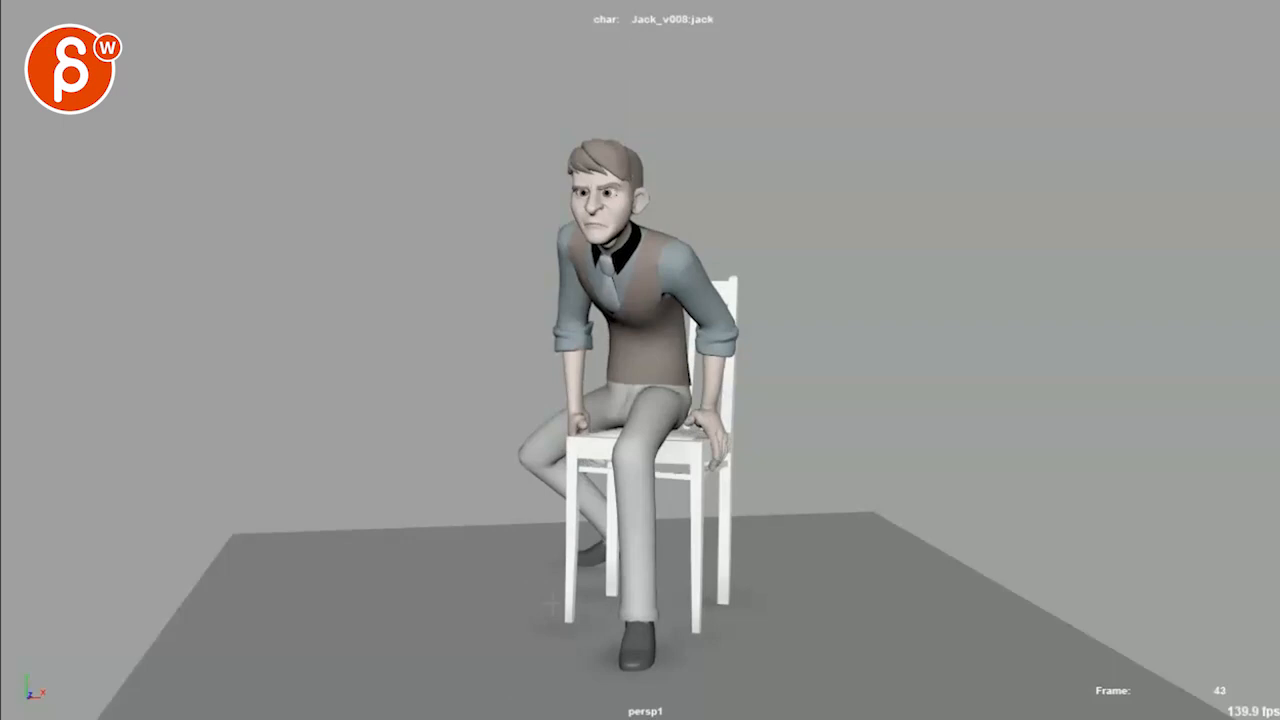
Step: Scrub the Time Slider back to frame 41 to review Jack's recoil on the chair
drag(606, 531, 701, 636)
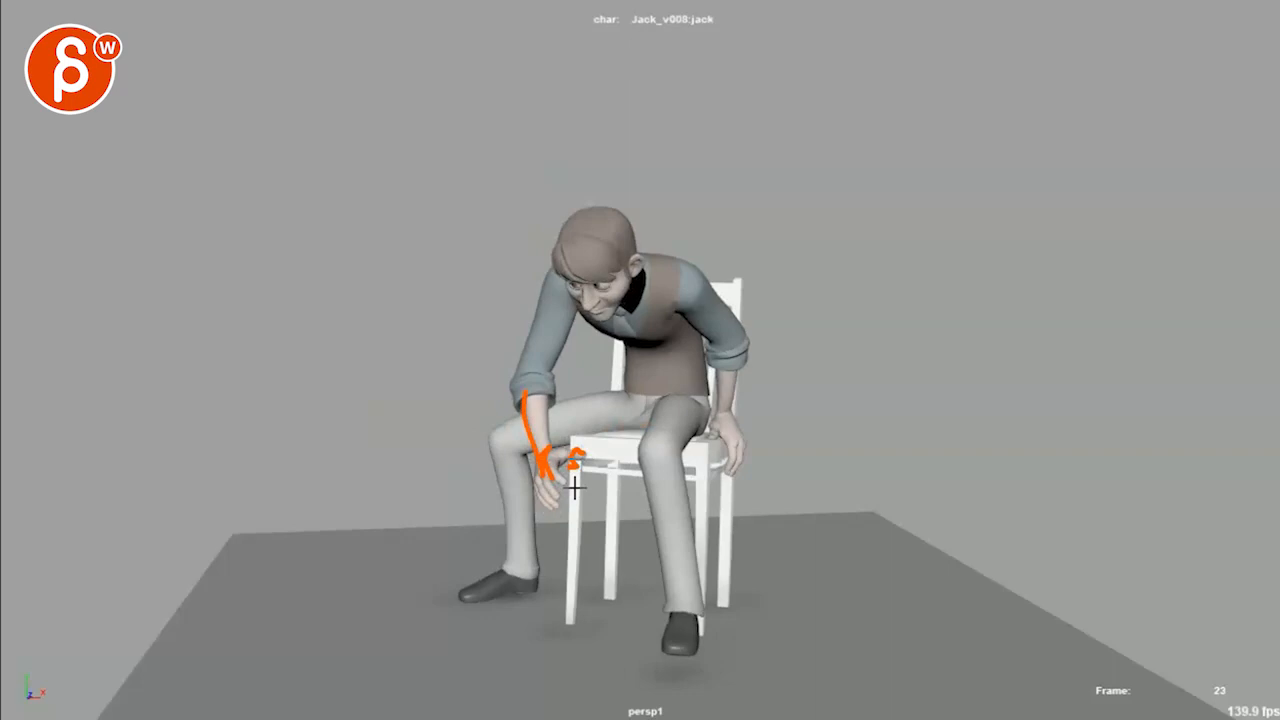
Step: Mark Jack's forearm and hand with orange strokes while stepping between frames 25 and 27
drag(545, 395, 548, 475)
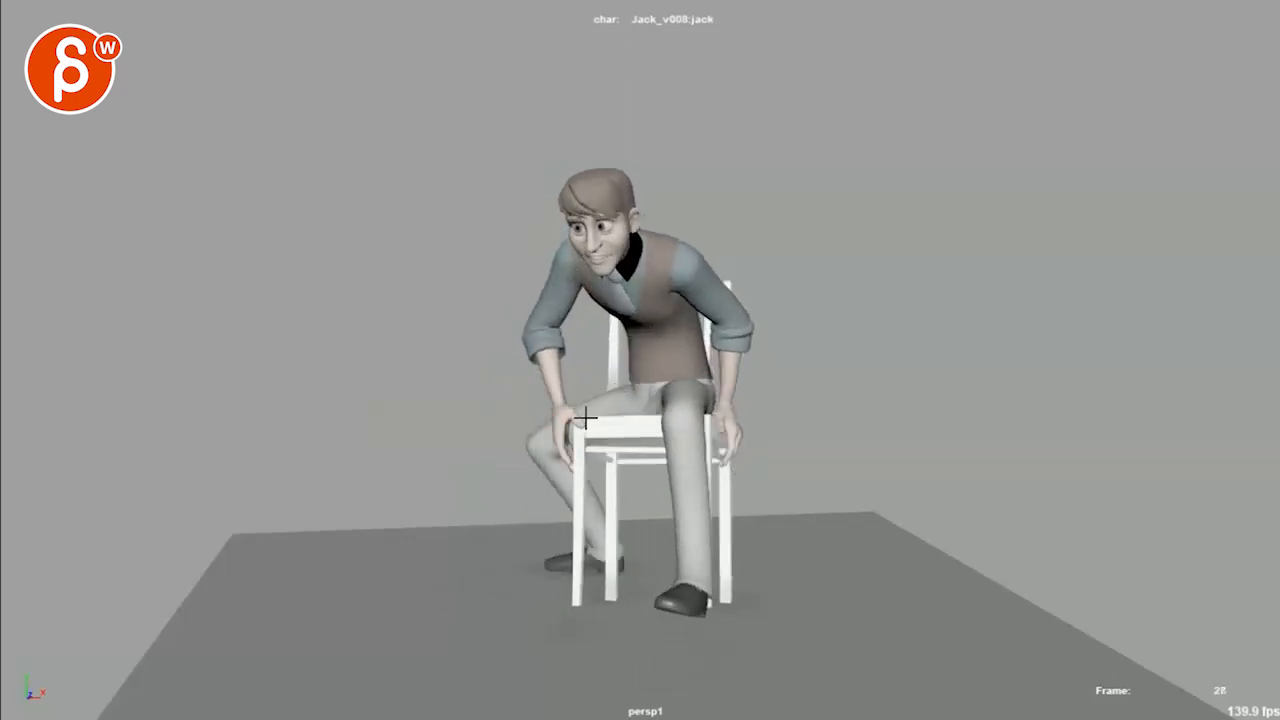
key(alt+comma)
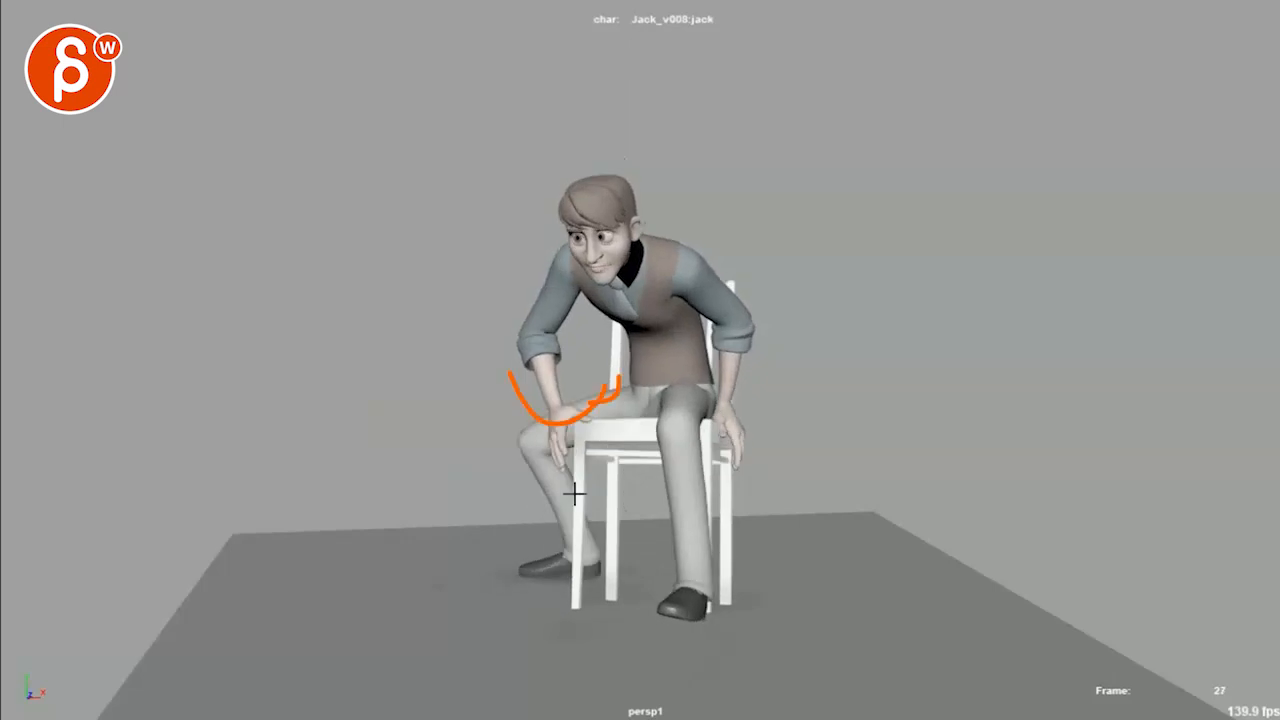
key(alt+comma)
key(alt+comma)
key(alt+comma)
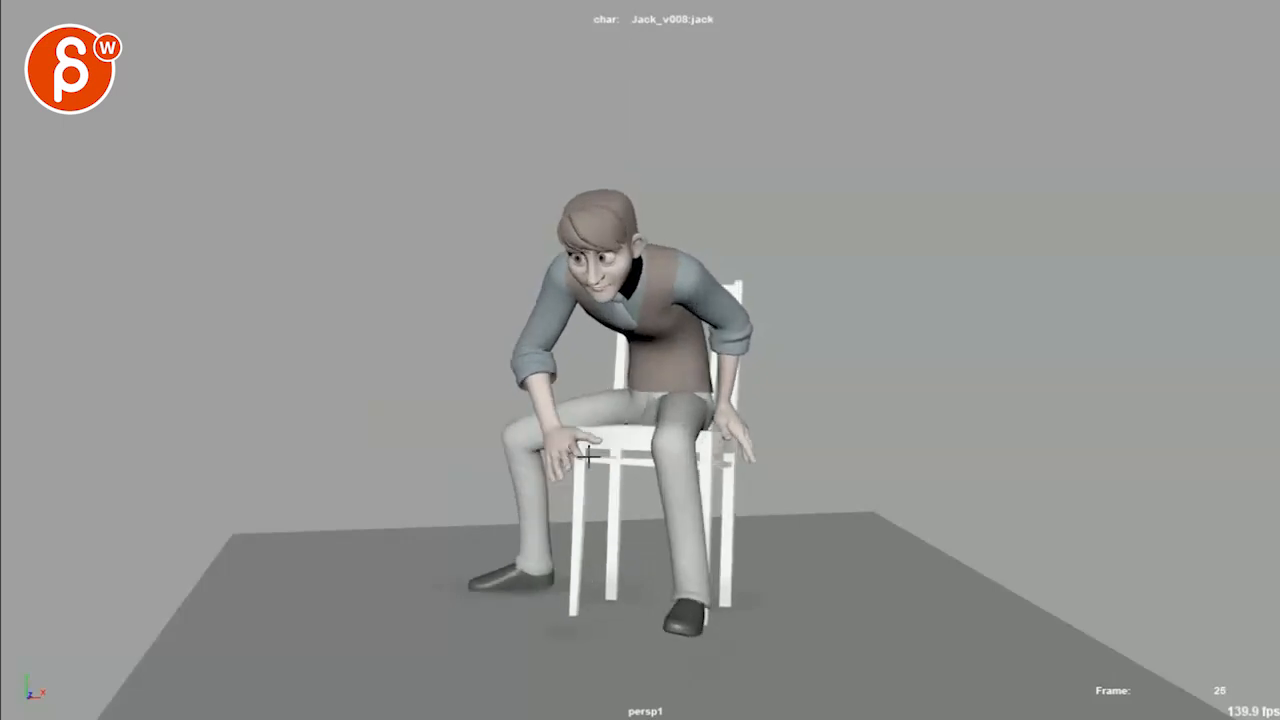
drag(603, 444, 599, 456)
key(alt+period)
key(alt+period)
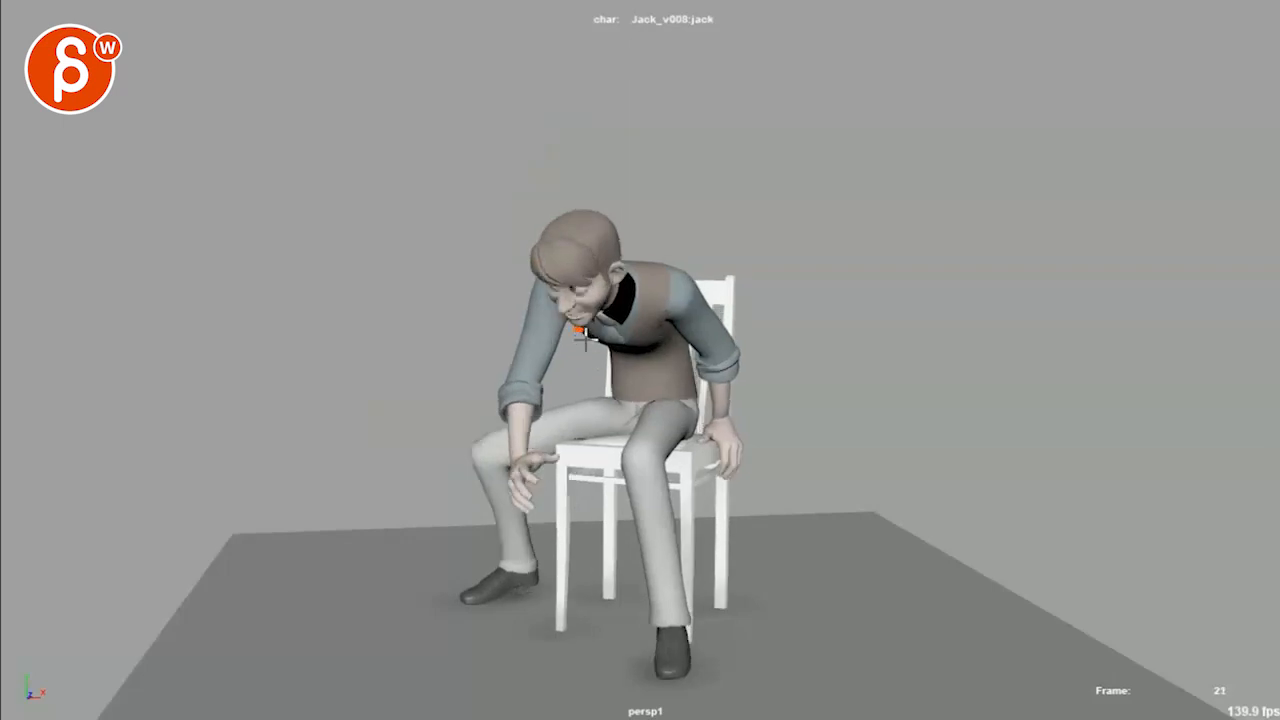
Step: Step Jack's forward lean through to frame 28 and replay that short range several times
key(alt+period)
key(alt+period)
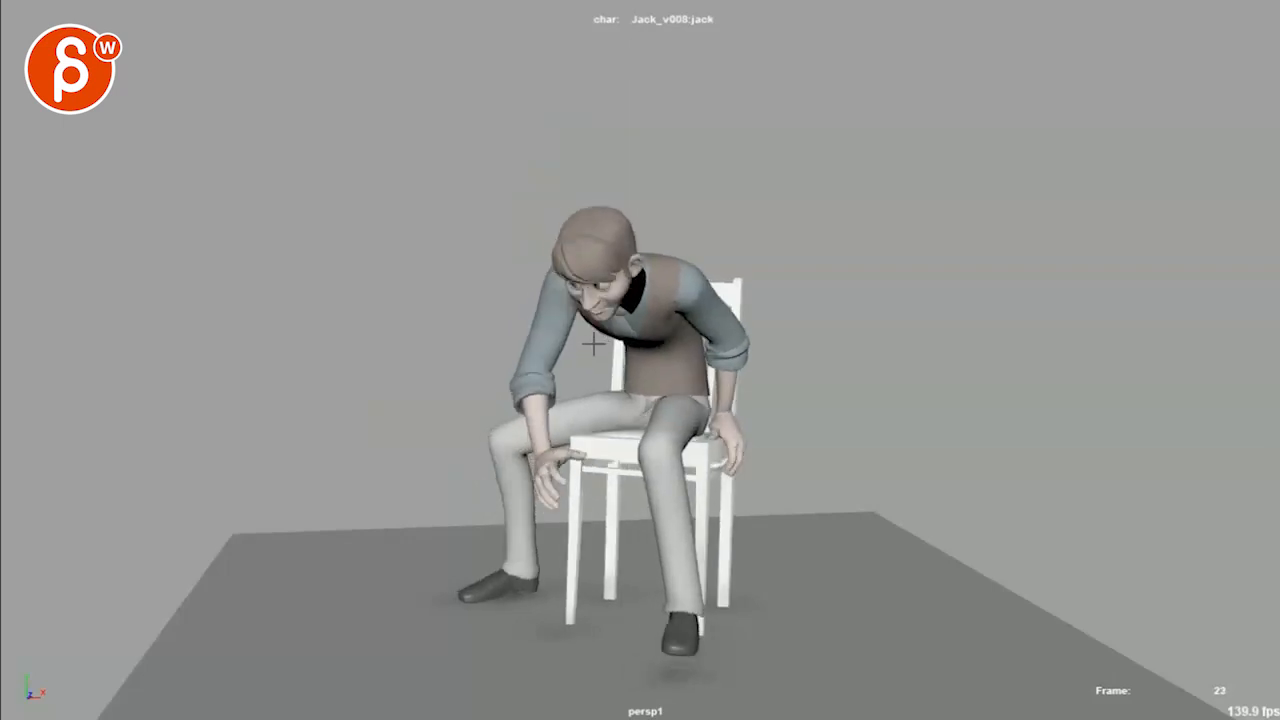
key(alt+period)
key(alt+period)
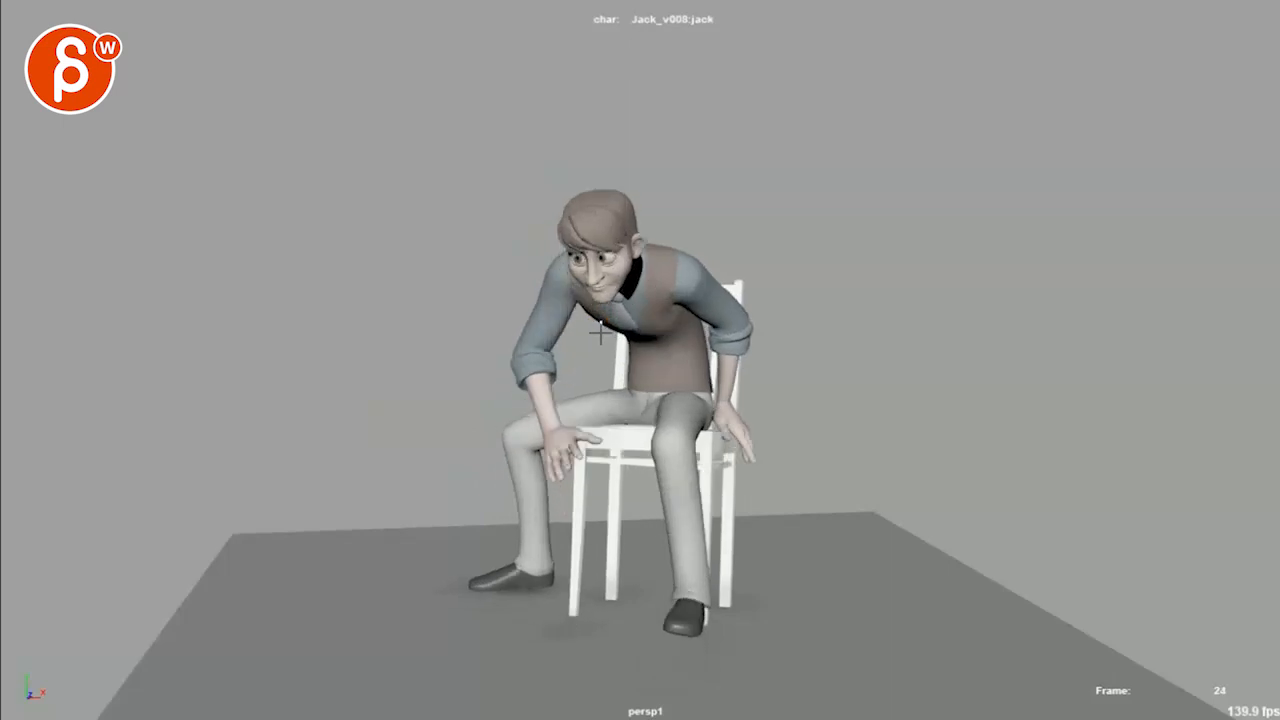
key(alt+period)
key(alt+period)
key(alt+period)
key(comma)
key(period)
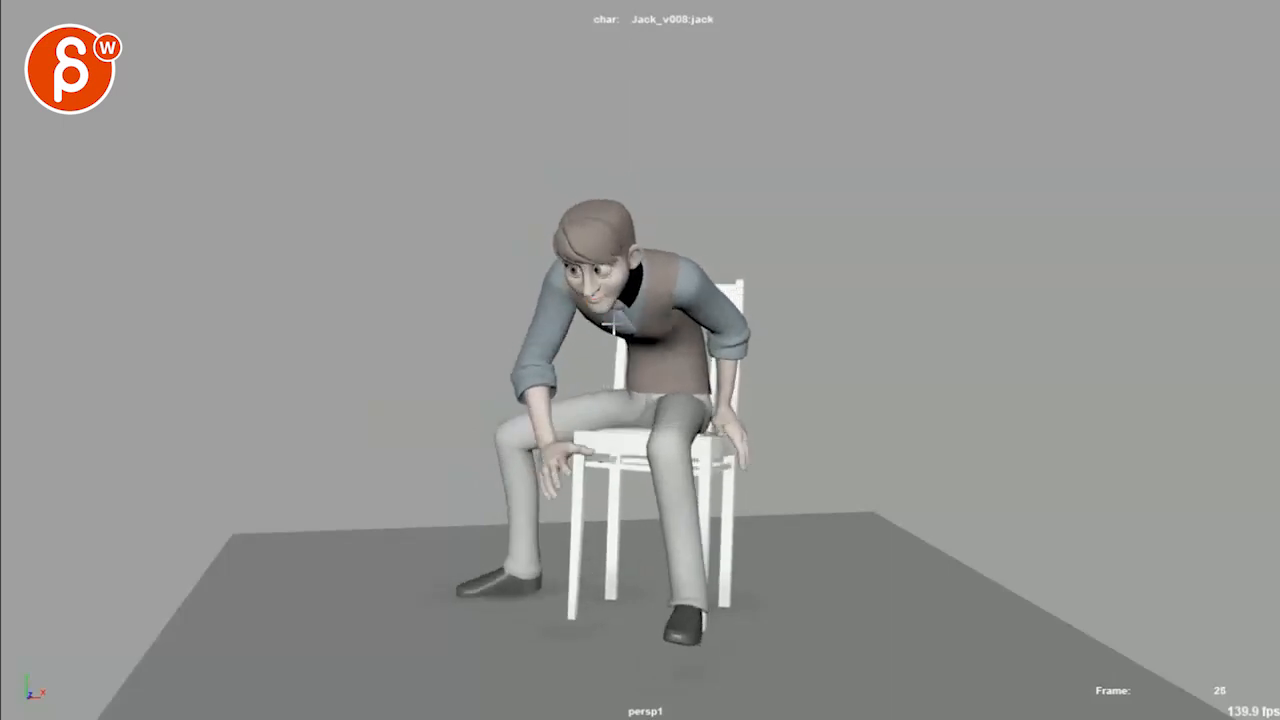
key(period)
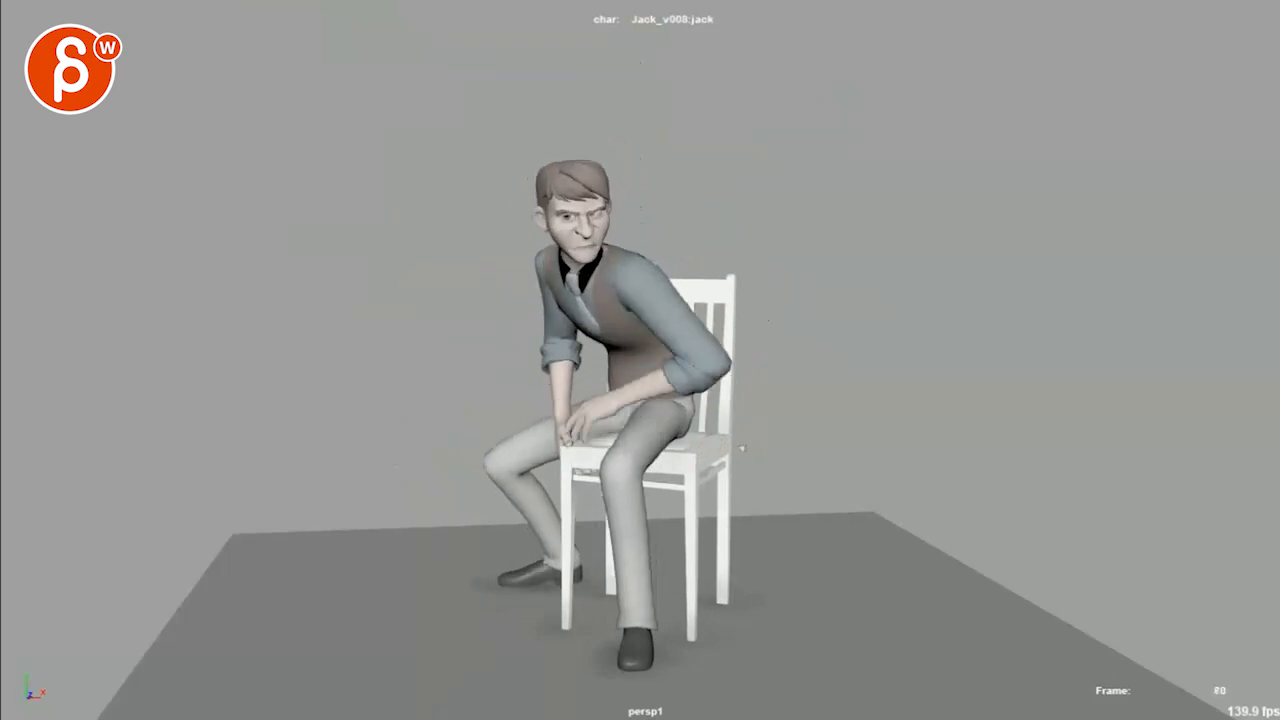
Step: Jump between the upright seated pose and the crouch, then step back toward frame 87
key(alt+period)
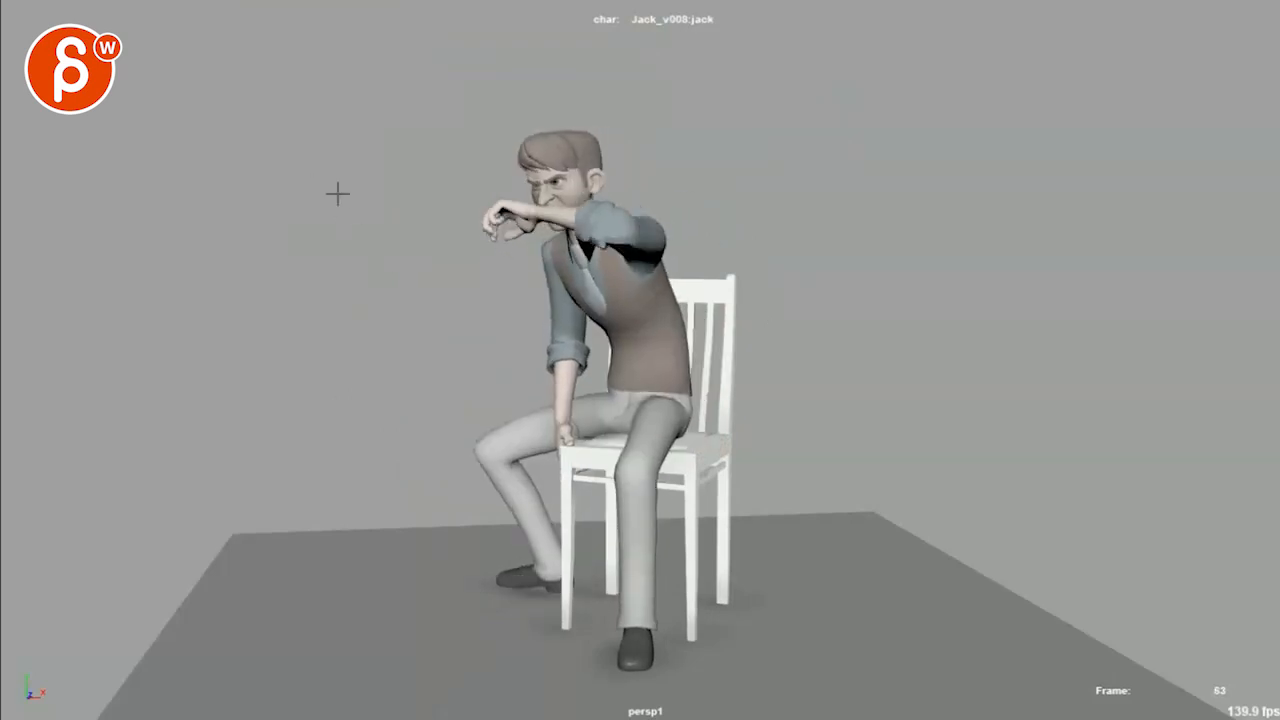
key(alt+v)
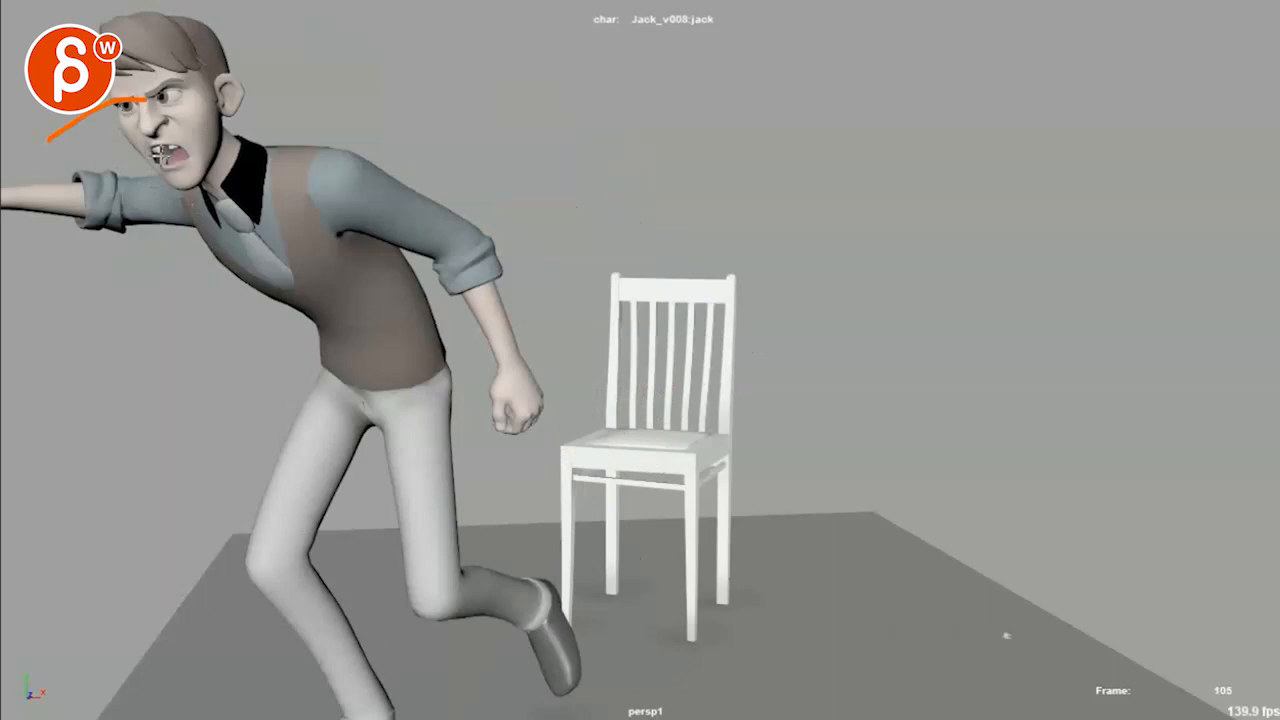
key(alt+comma)
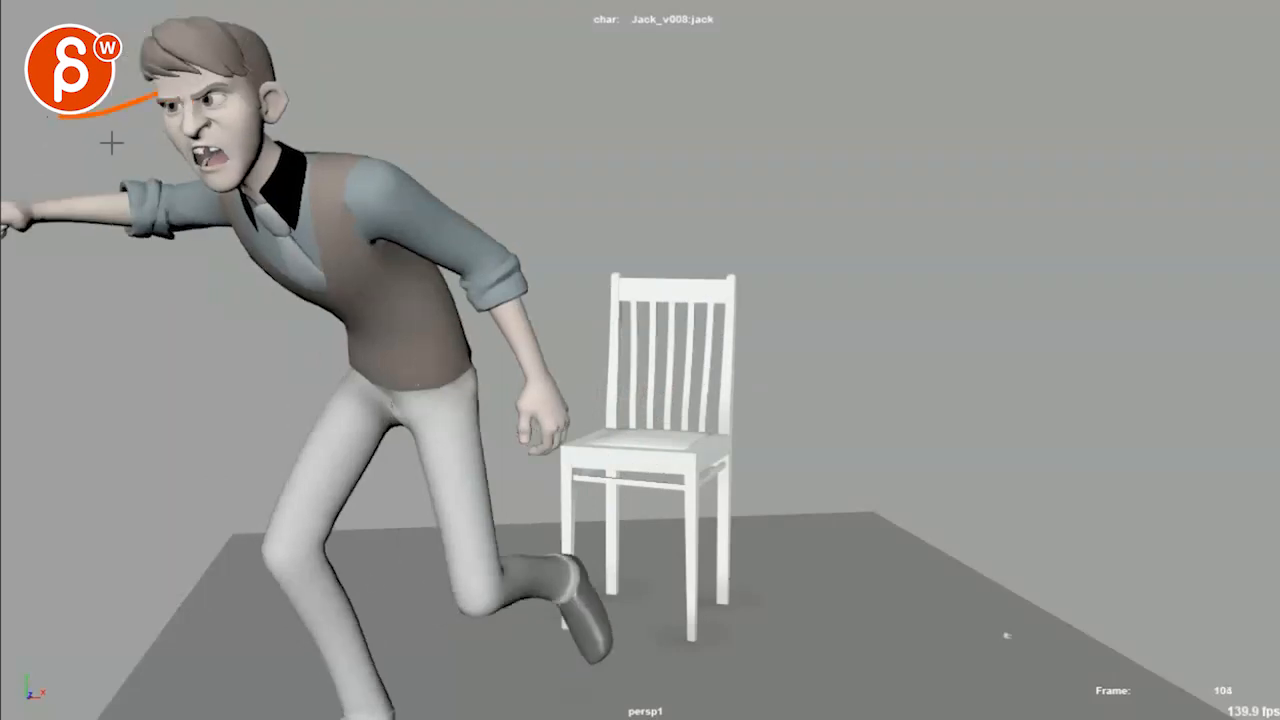
key(comma)
key(alt+comma)
key(alt+comma)
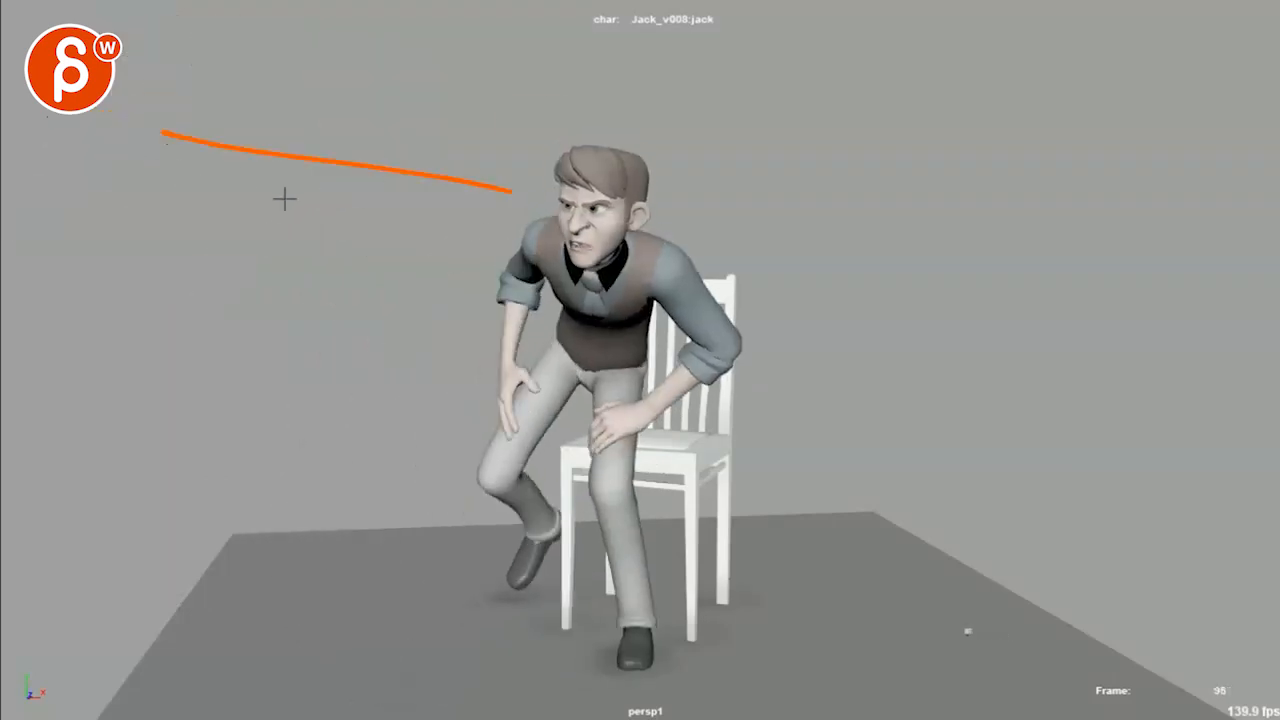
key(alt+comma)
key(alt+comma)
key(alt+comma)
key(alt+comma)
key(alt+comma)
key(alt+comma)
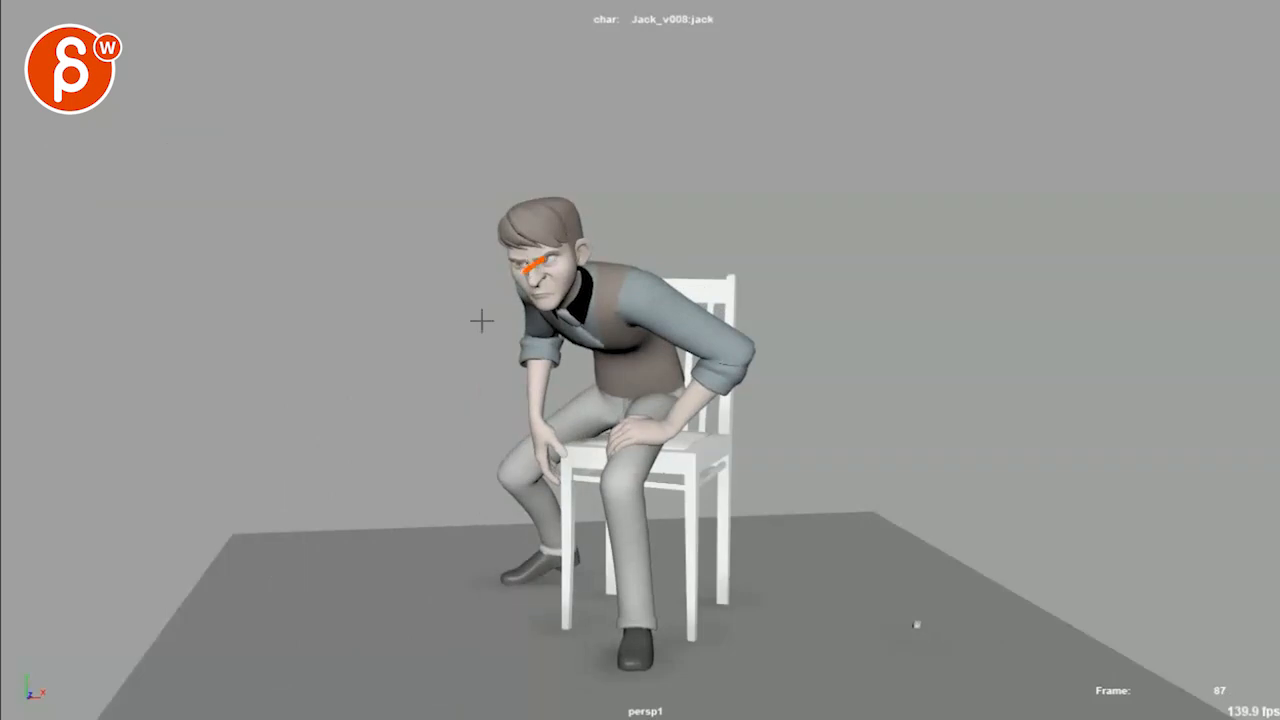
key(alt+comma)
key(alt+comma)
key(alt+comma)
key(alt+comma)
key(alt+comma)
key(alt+comma)
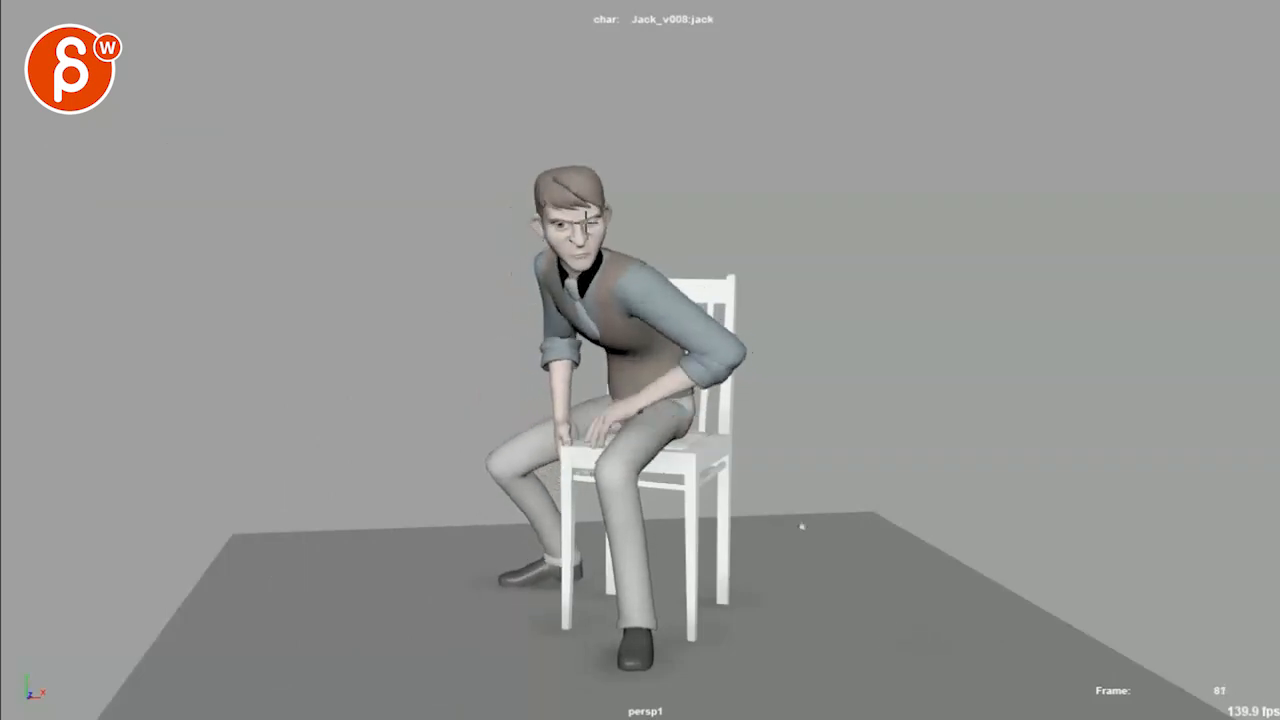
Step: Step back through frame 79 to the raised-arm pose, then jump to the leaning-forward pose
key(alt+comma)
key(alt+comma)
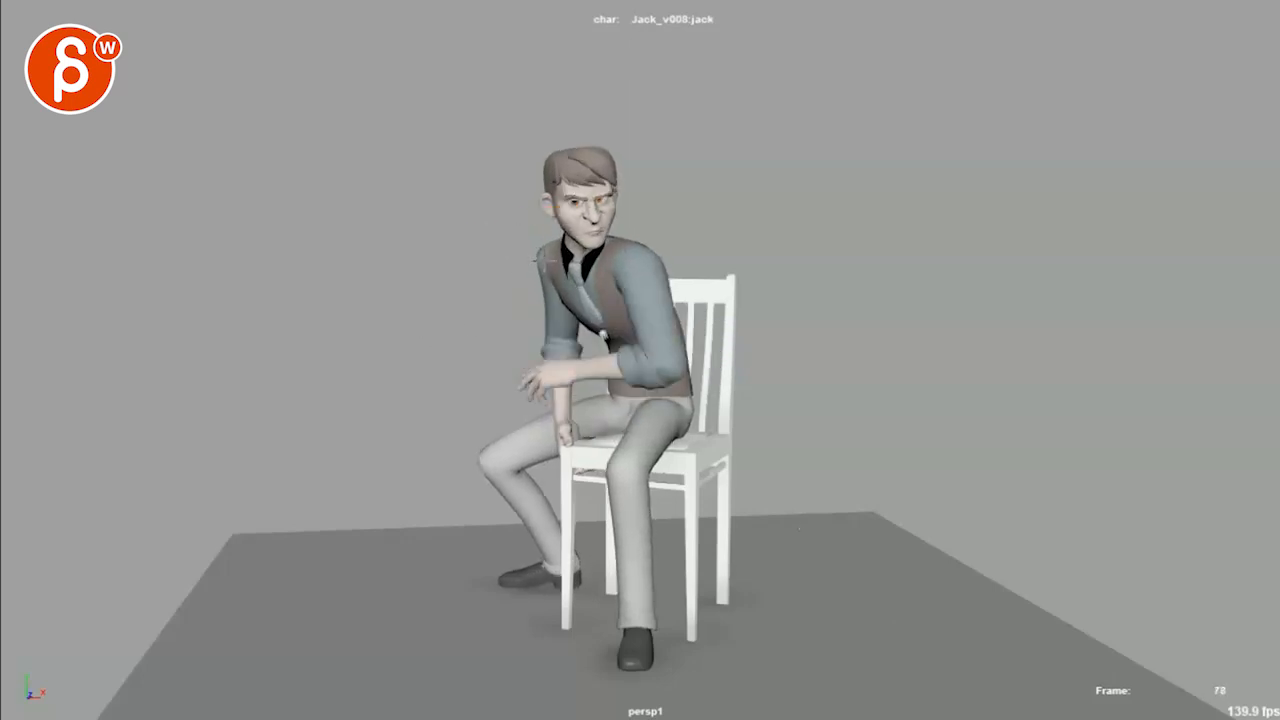
key(alt+comma)
key(alt+comma)
key(alt+comma)
key(alt+comma)
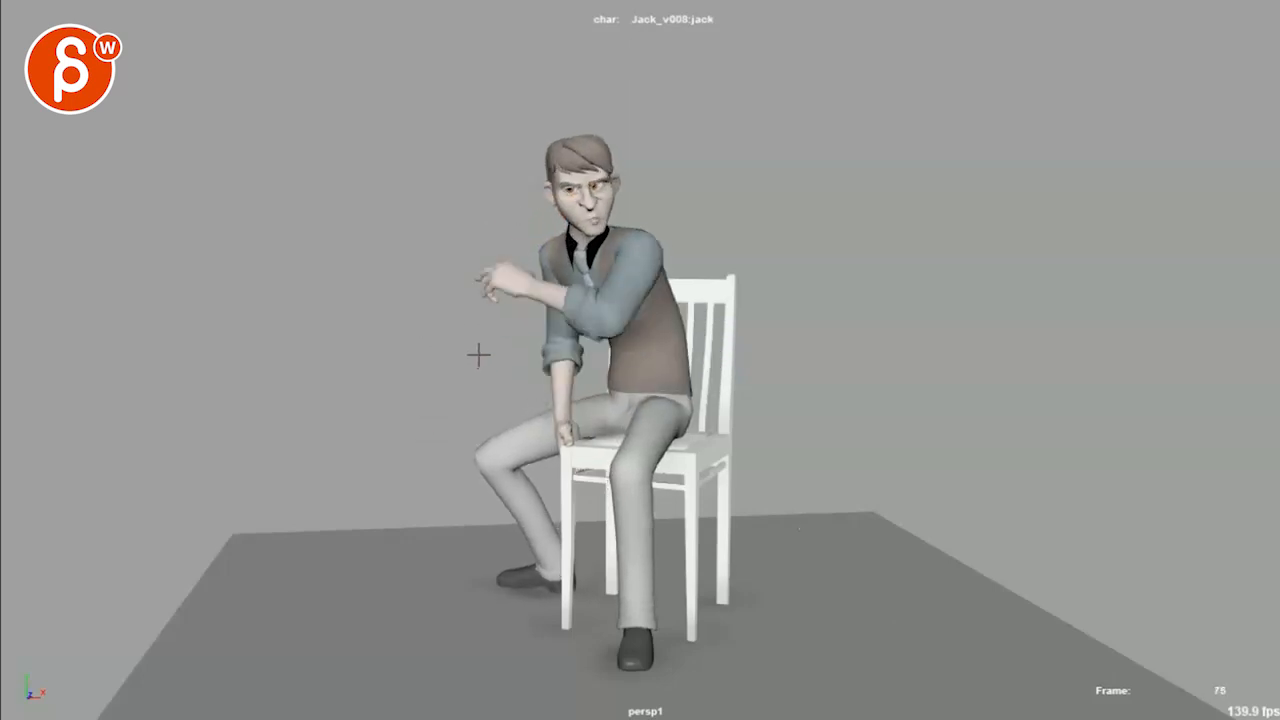
key(alt+comma)
key(alt+comma)
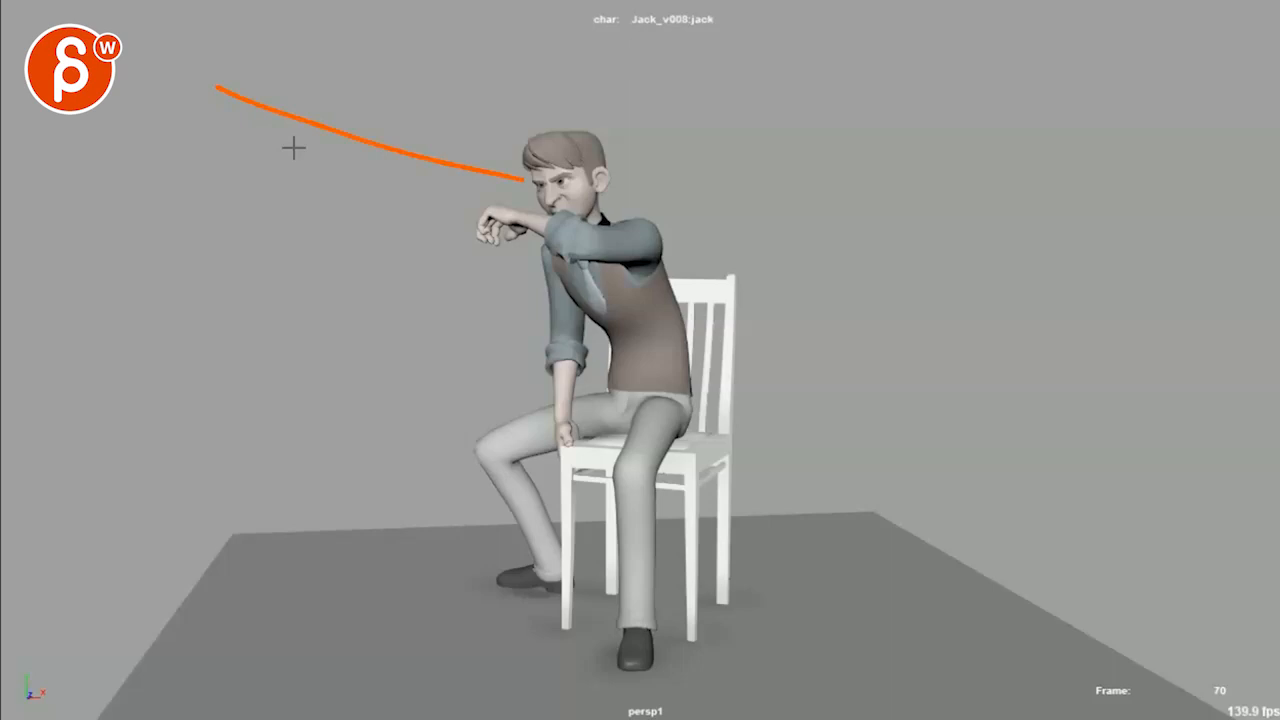
key(alt+period)
key(alt+period)
key(alt+period)
key(alt+period)
key(alt+period)
key(alt+period)
key(alt+period)
key(alt+period)
key(alt+period)
key(alt+period)
key(alt+period)
key(alt+period)
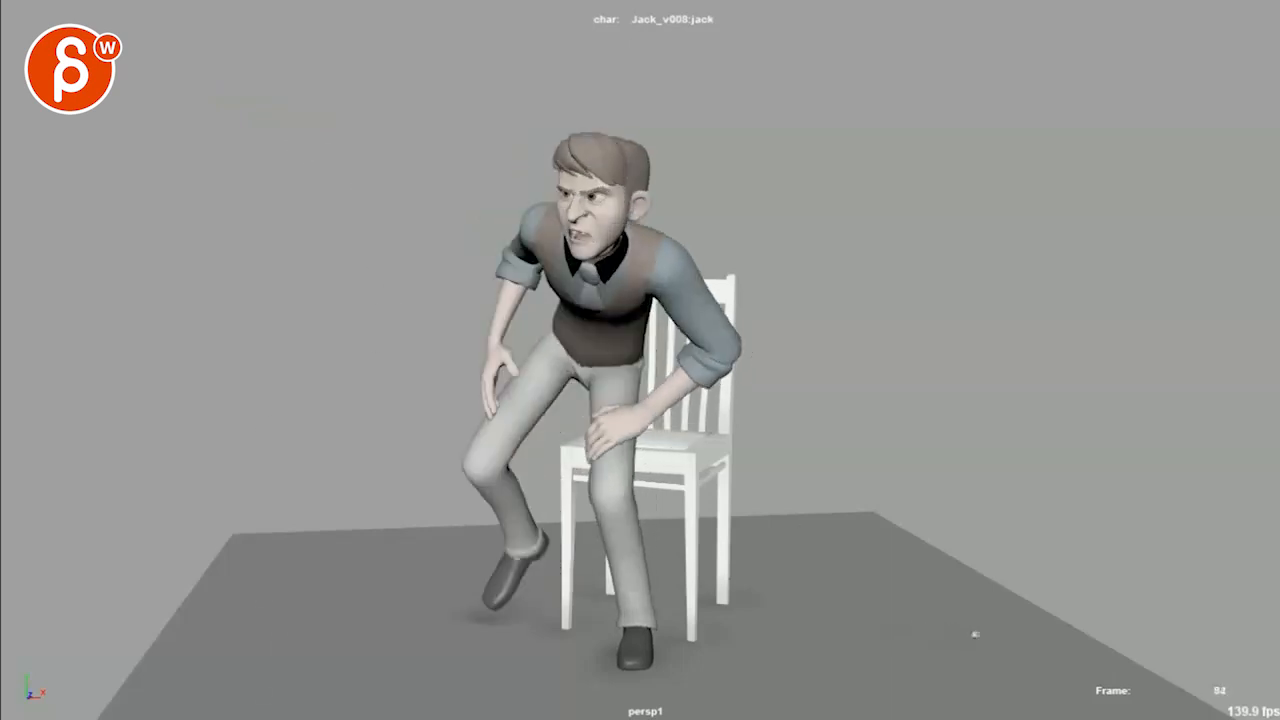